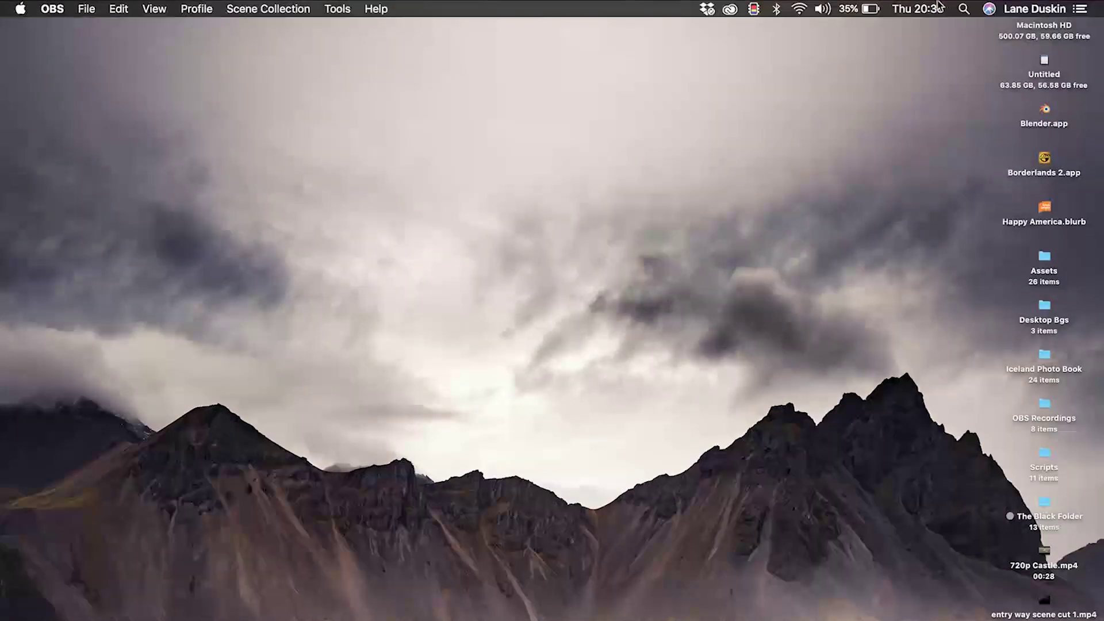
Step: Launch Audio MIDI Setup from Spotlight by searching 'midi'
left_click(959, 7)
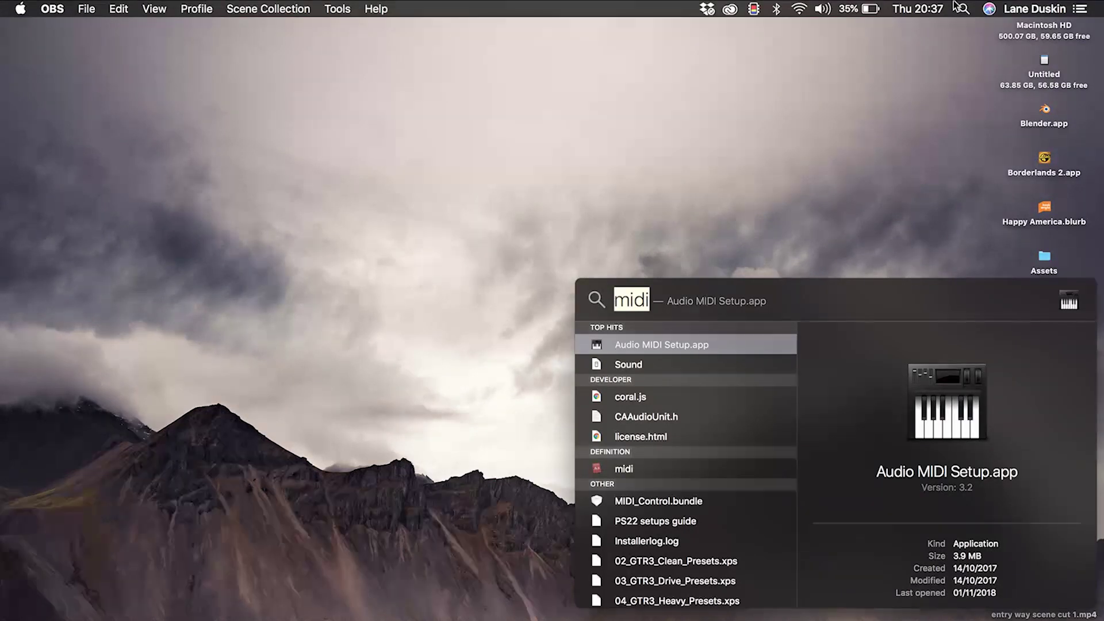
key("Return")
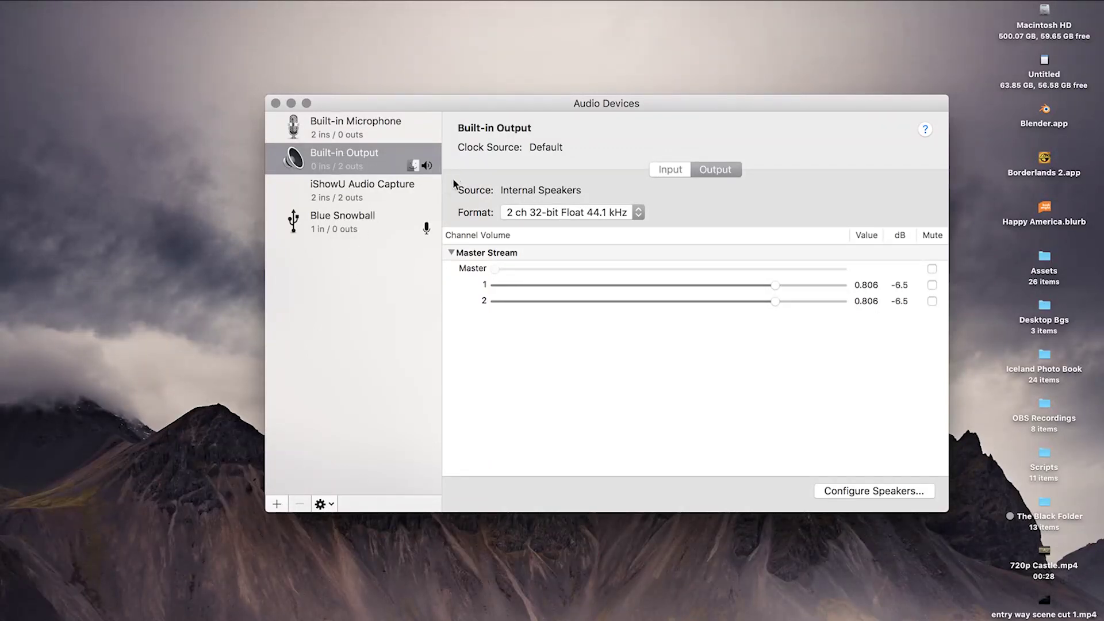
Step: Show the available output formats for the Built-in Output device
right_click(374, 164)
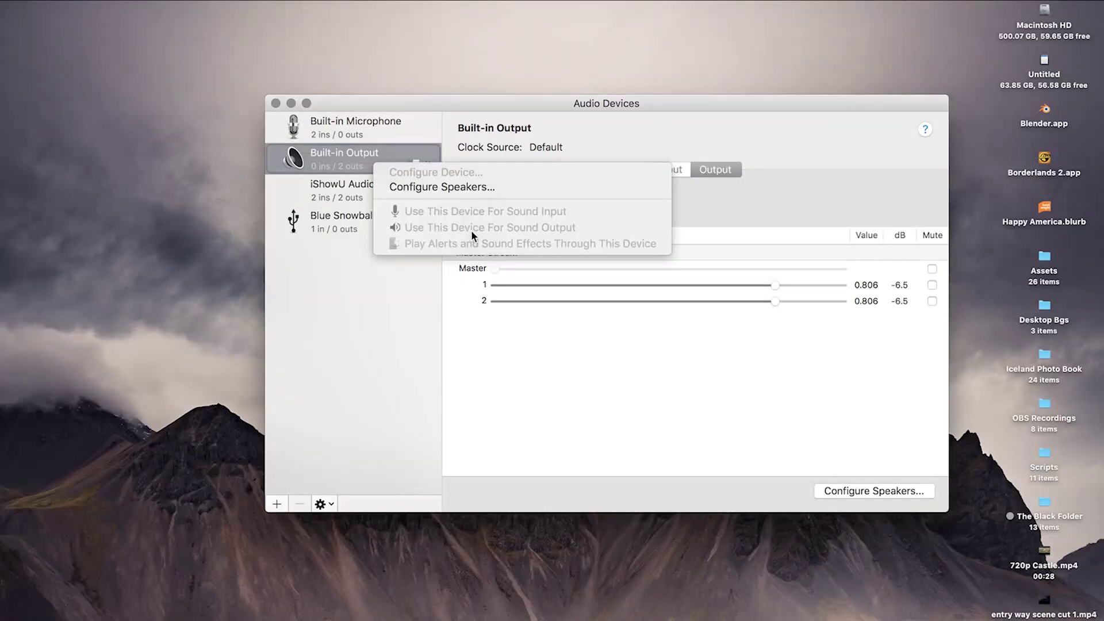
left_click(333, 165)
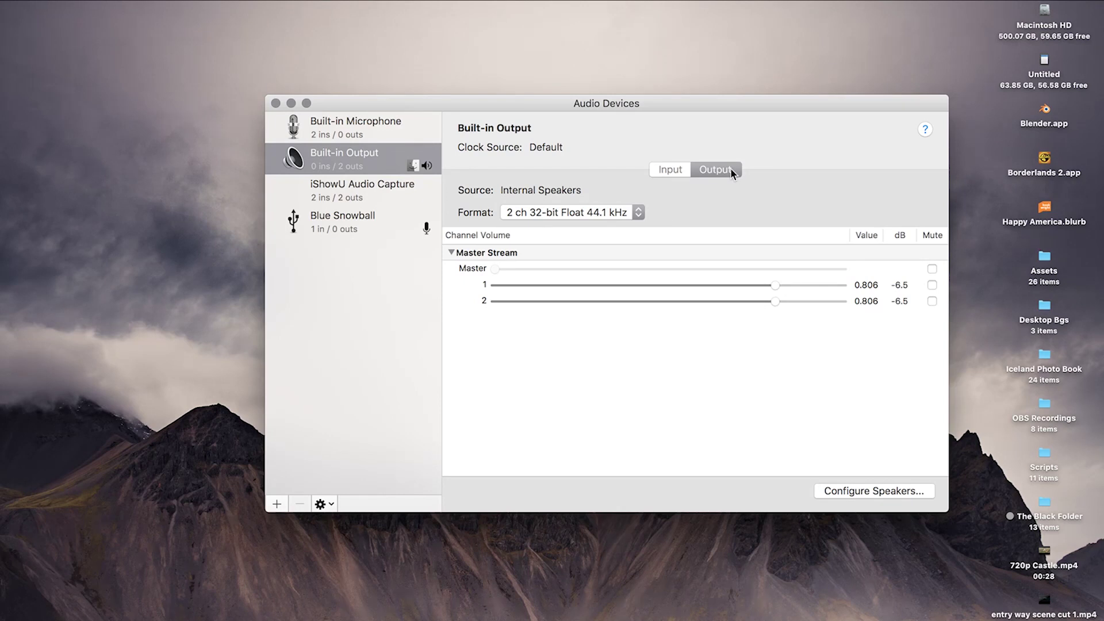
left_click(565, 213)
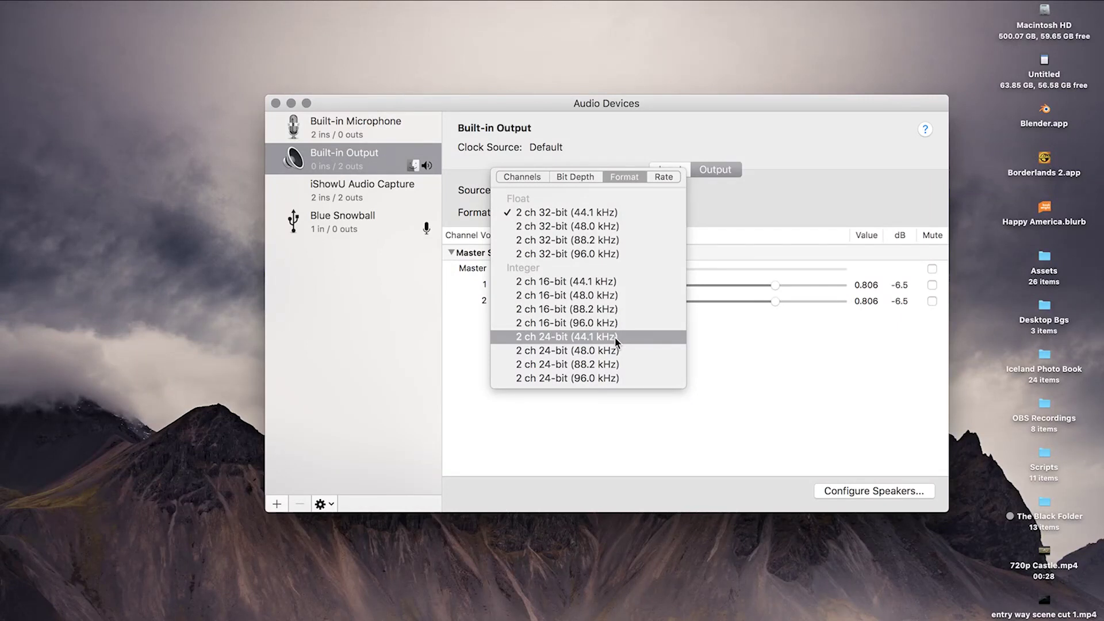
Step: Choose the 2 ch 32-bit Float 44.1 kHz format for Built-in Output
left_click(615, 217)
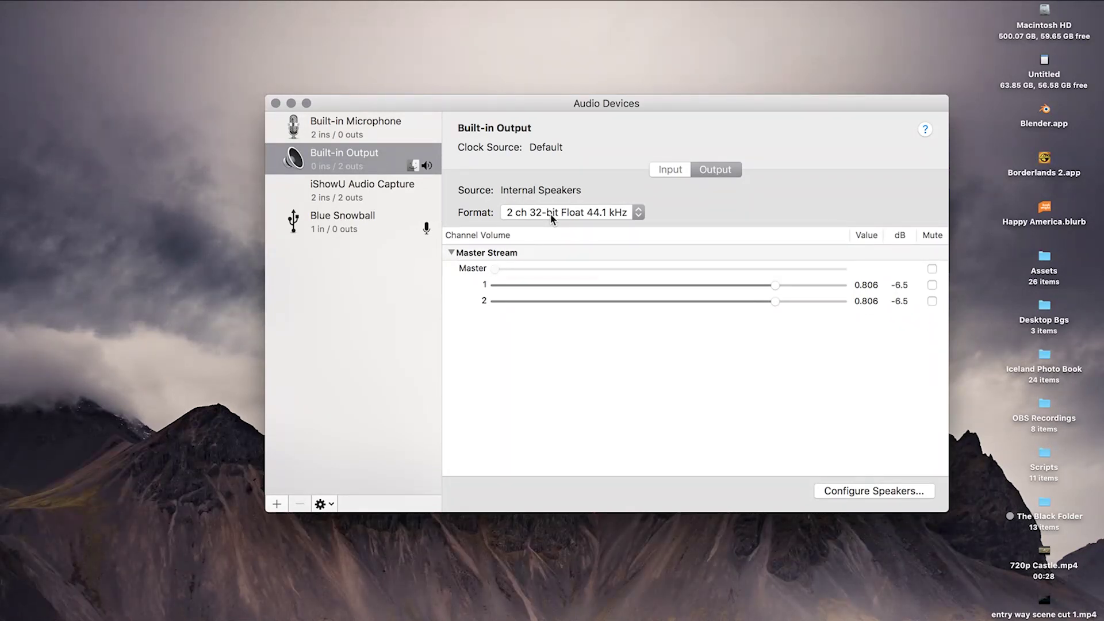
Step: Go to the Sound pane of System Preferences from the Apple menu
key("super+Tab")
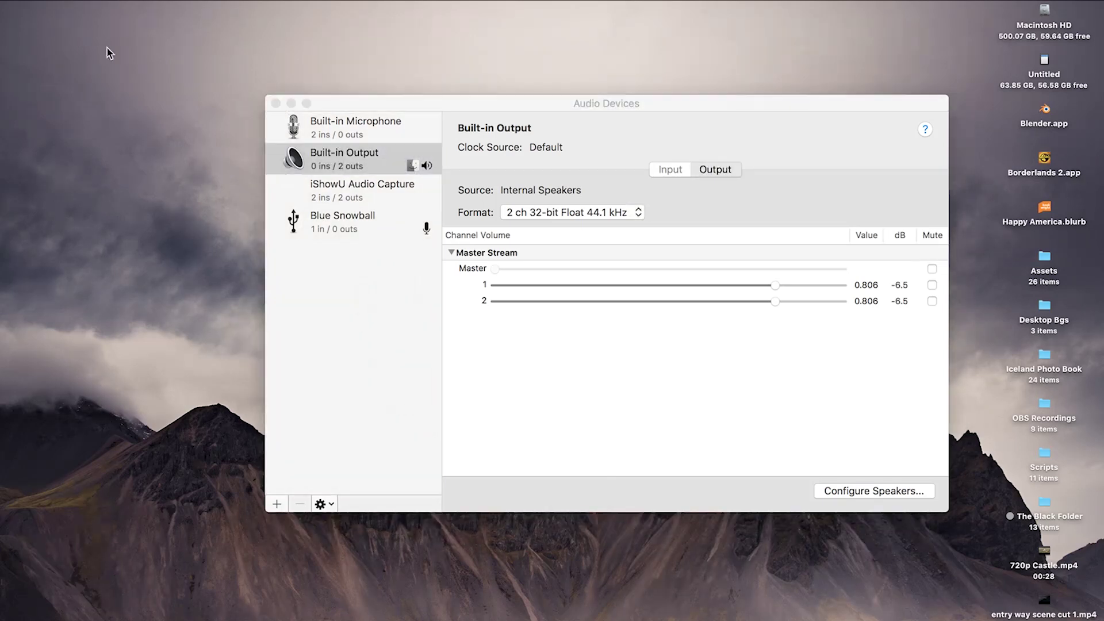
left_click(52, 9)
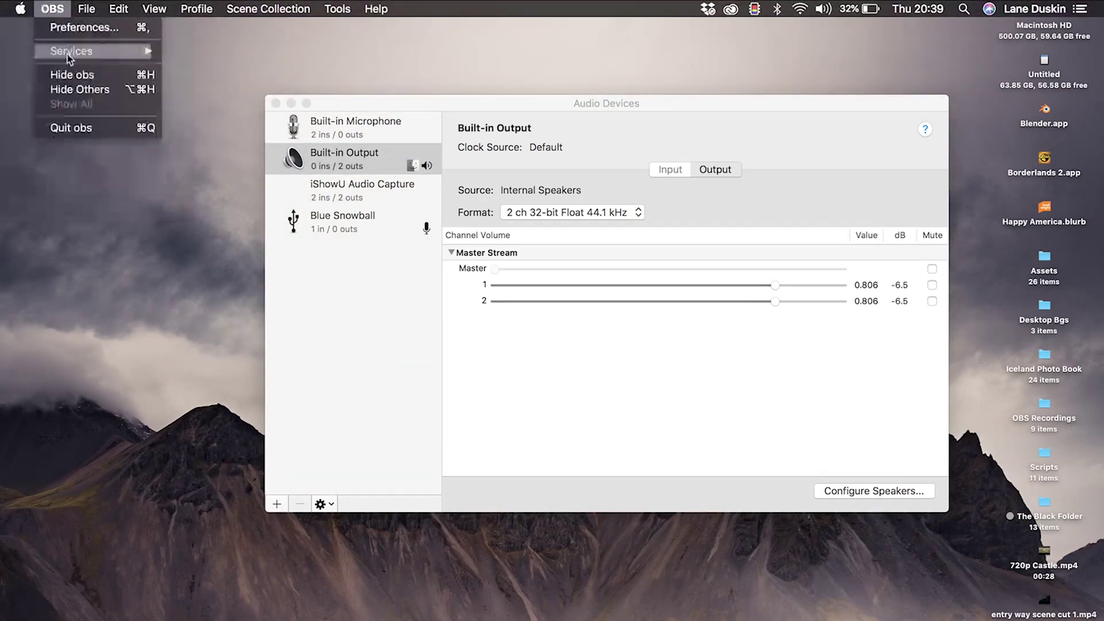
left_click(27, 51)
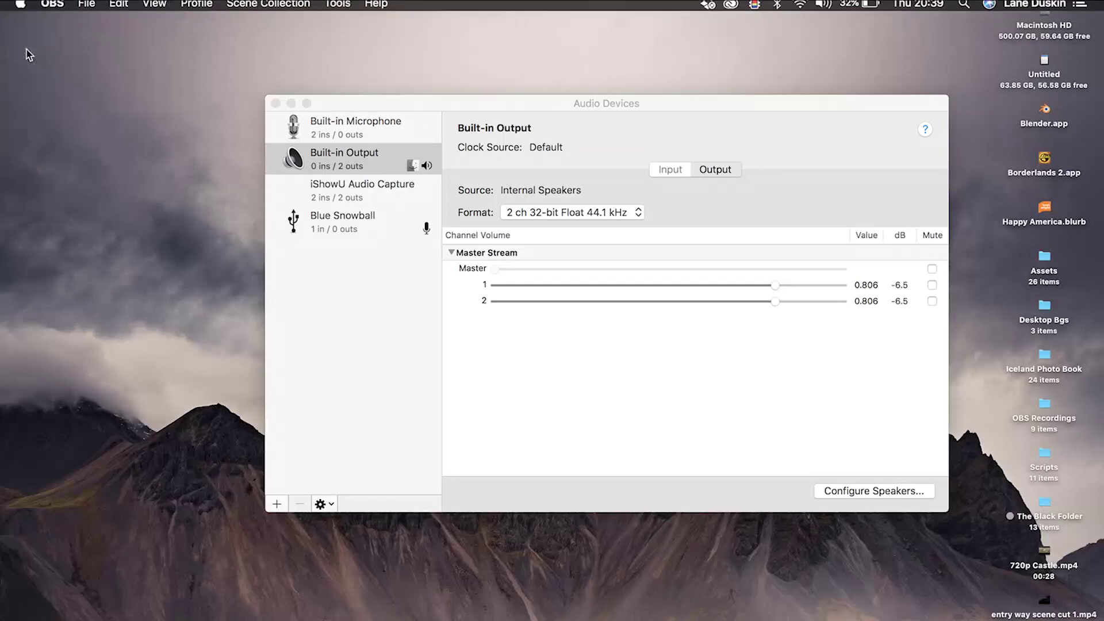
left_click(587, 312)
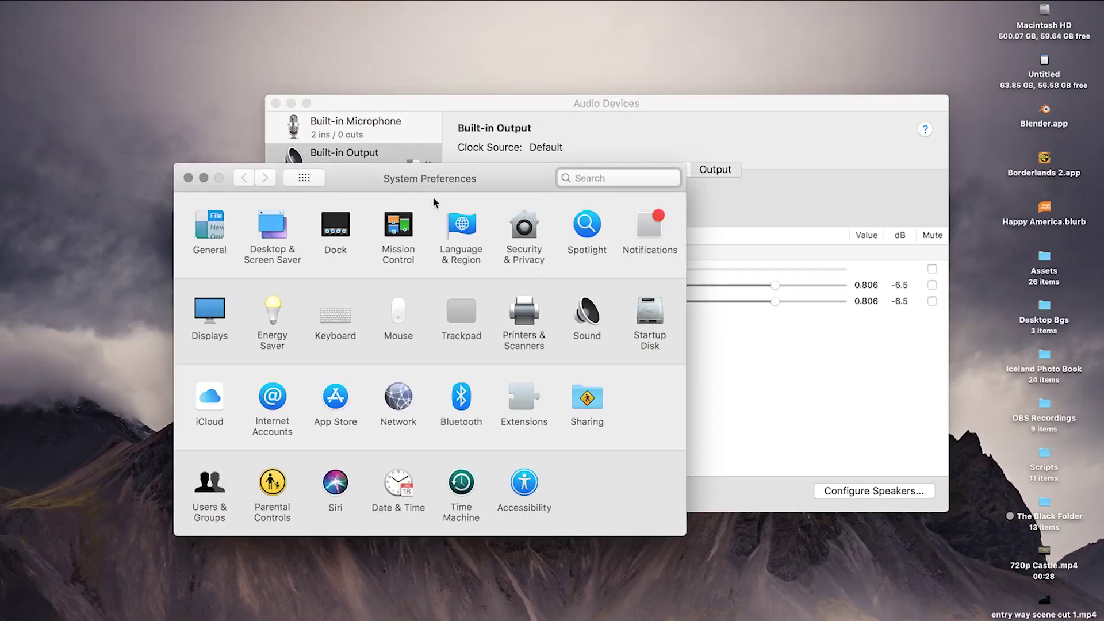
Step: Select Internal Speakers as the sound output device, checking the Input devices briefly
left_click(447, 214)
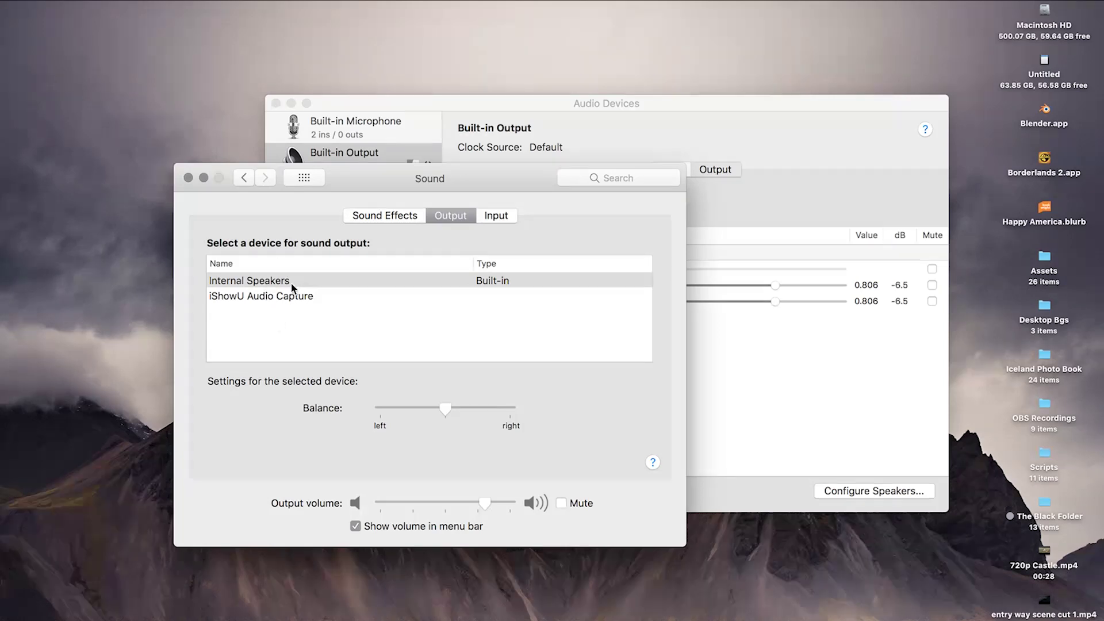
left_click(282, 298)
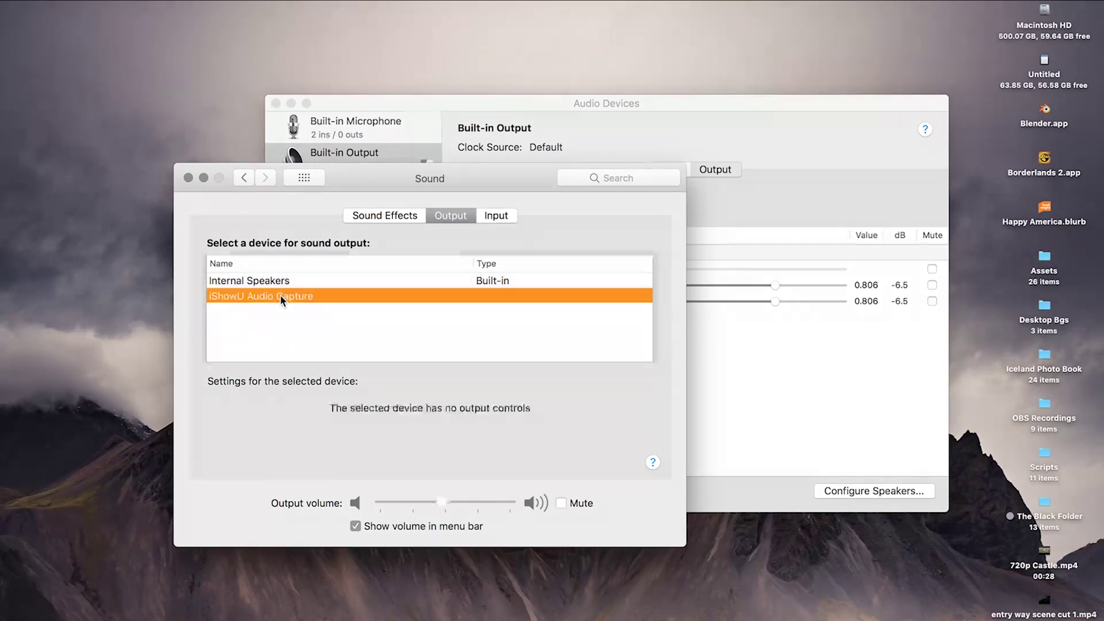
left_click(285, 283)
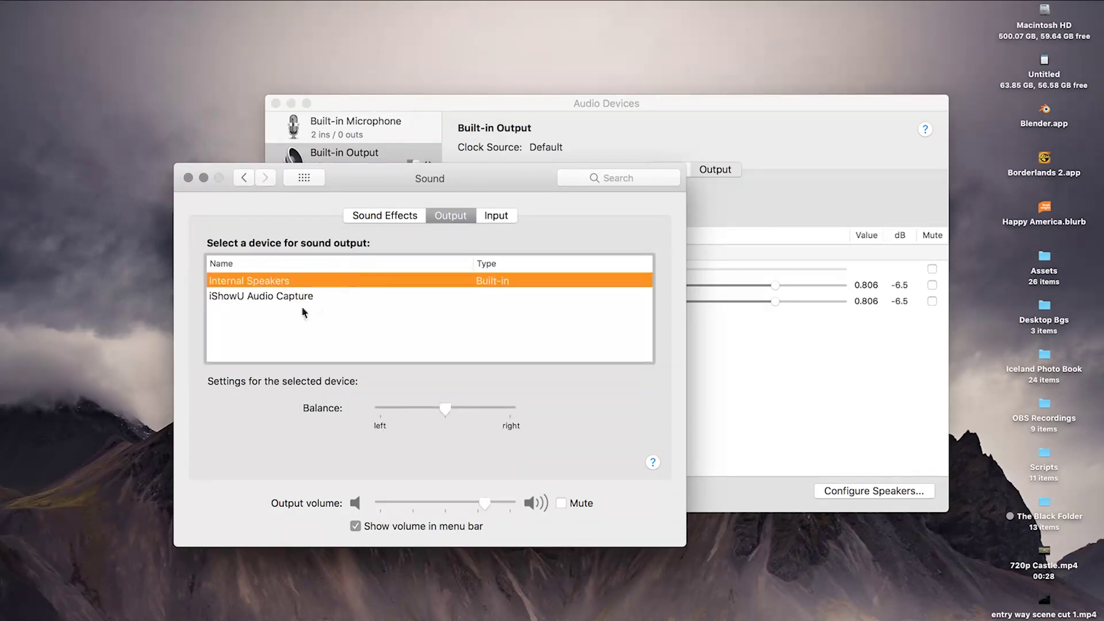
left_click(496, 216)
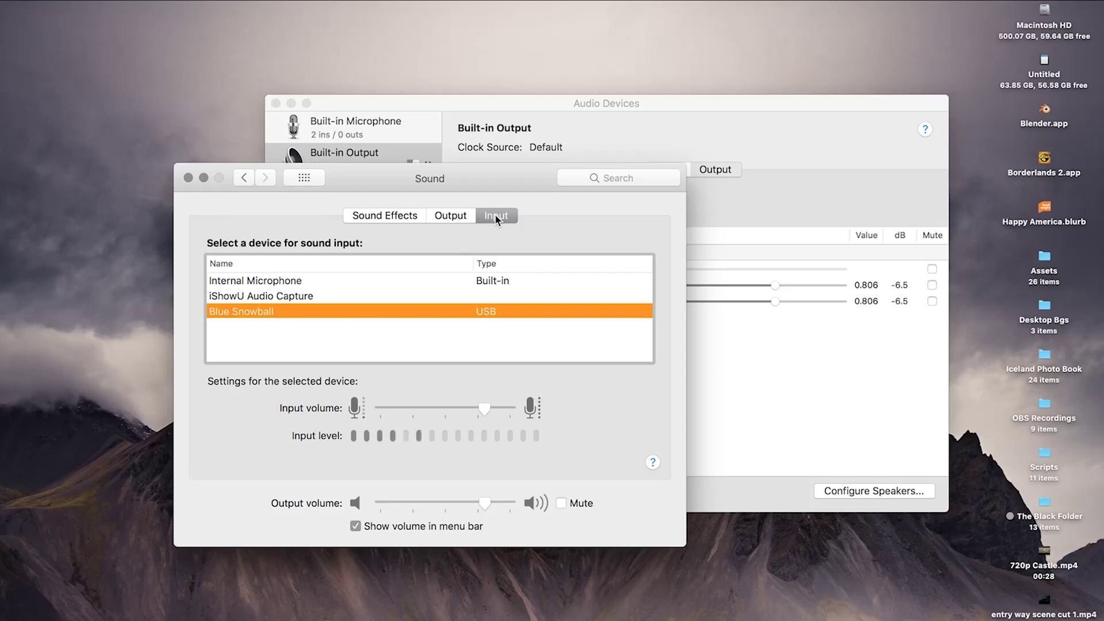
left_click(450, 216)
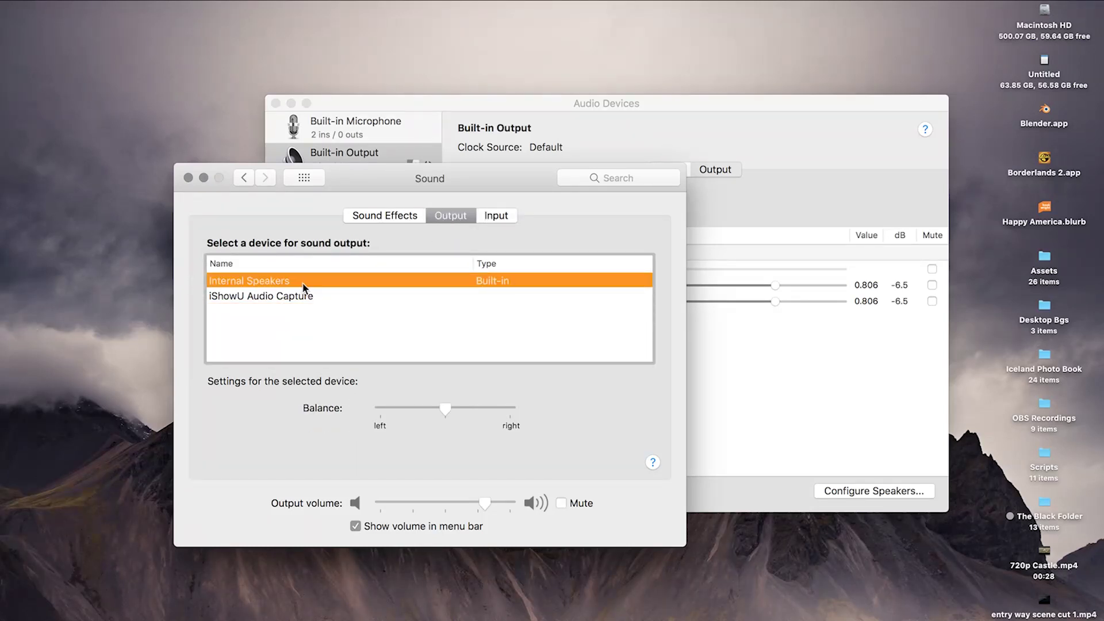
left_click(189, 178)
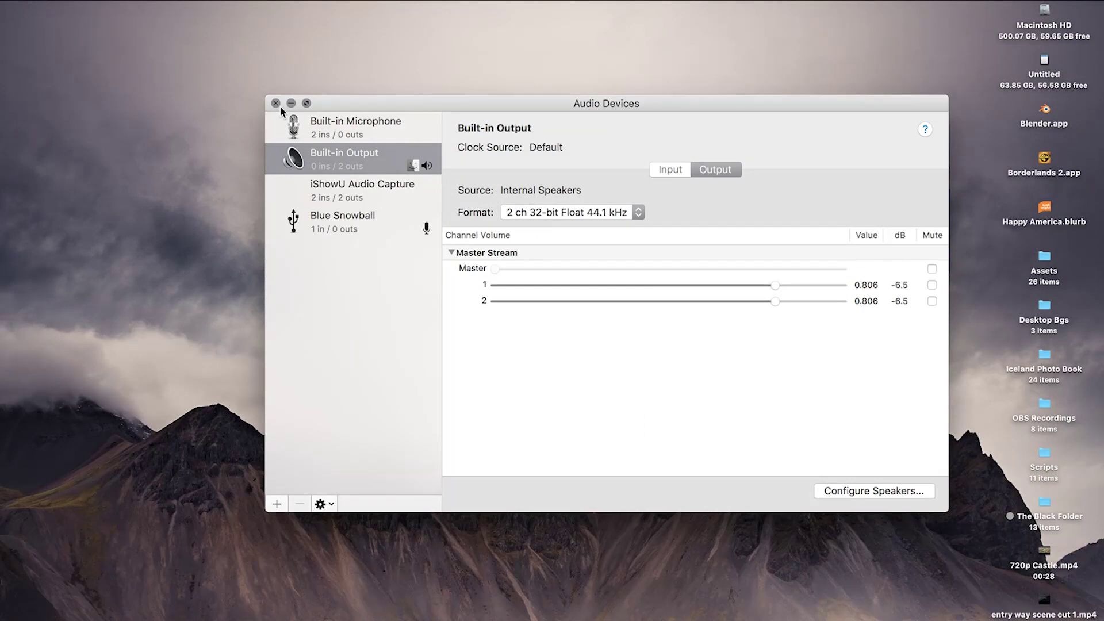